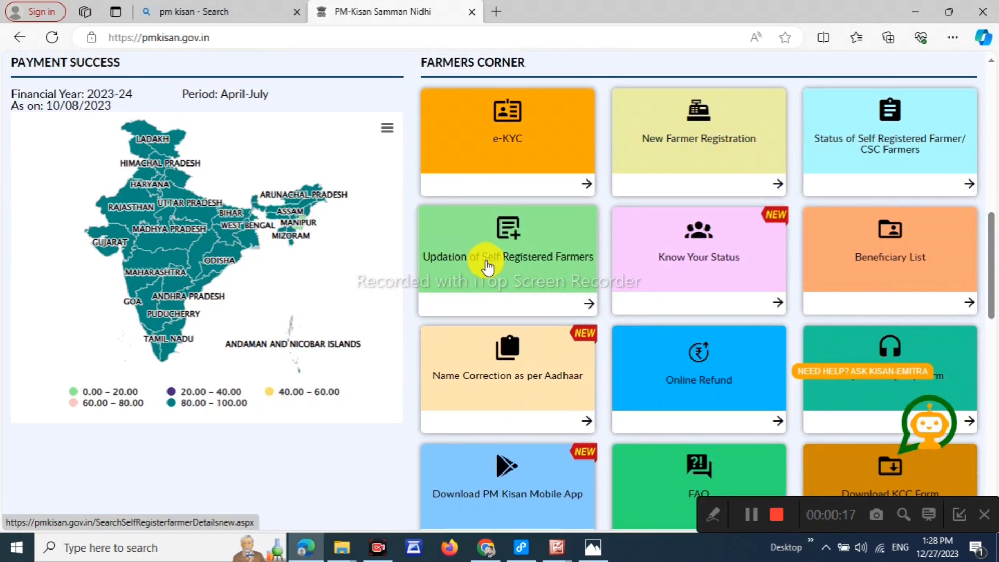
Open Updation of Self Registered Farmers and run the captcha search for the farmer's record
left_click(520, 268)
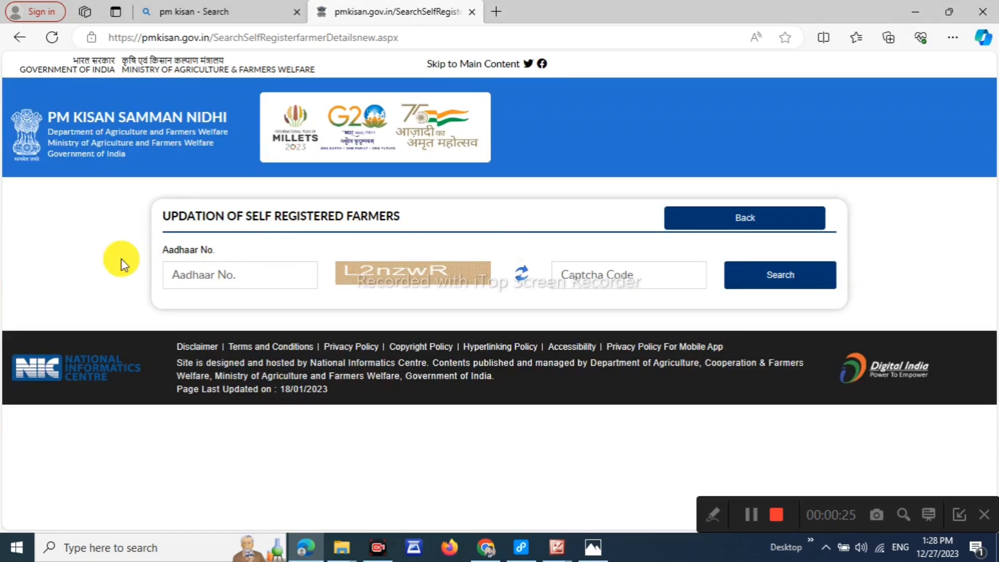
left_click_drag(167, 245, 270, 246)
left_click(269, 246)
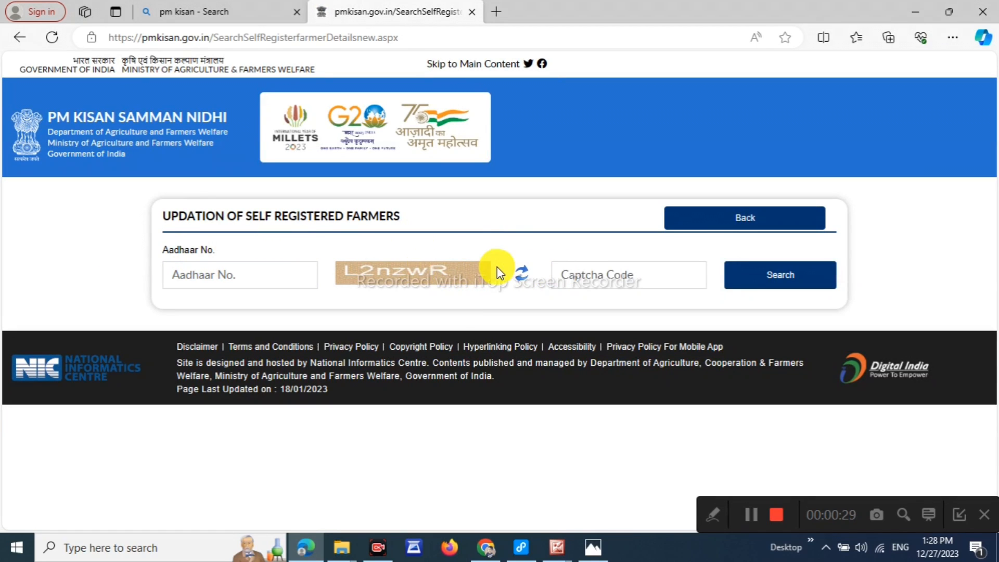
left_click(593, 269)
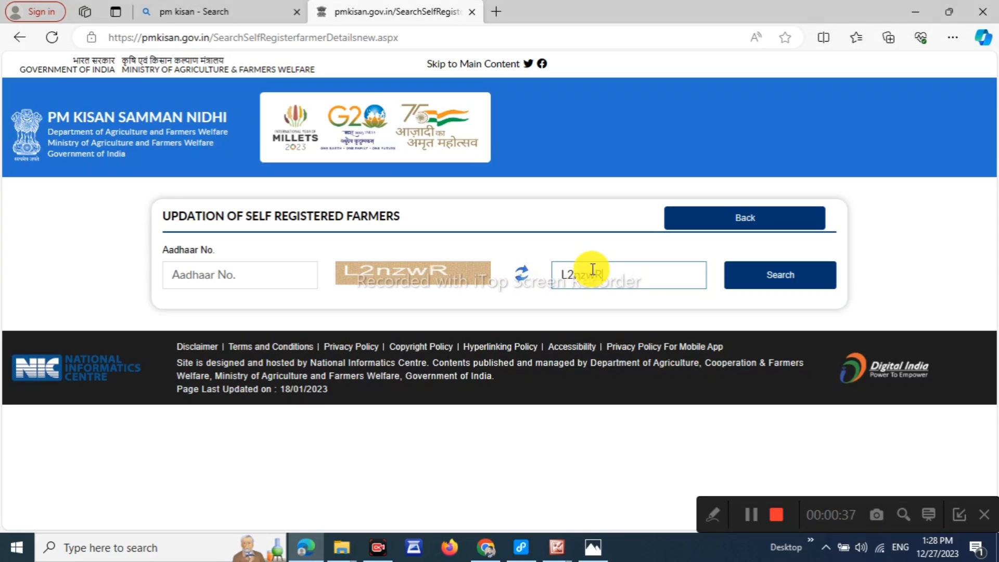
left_click(768, 292)
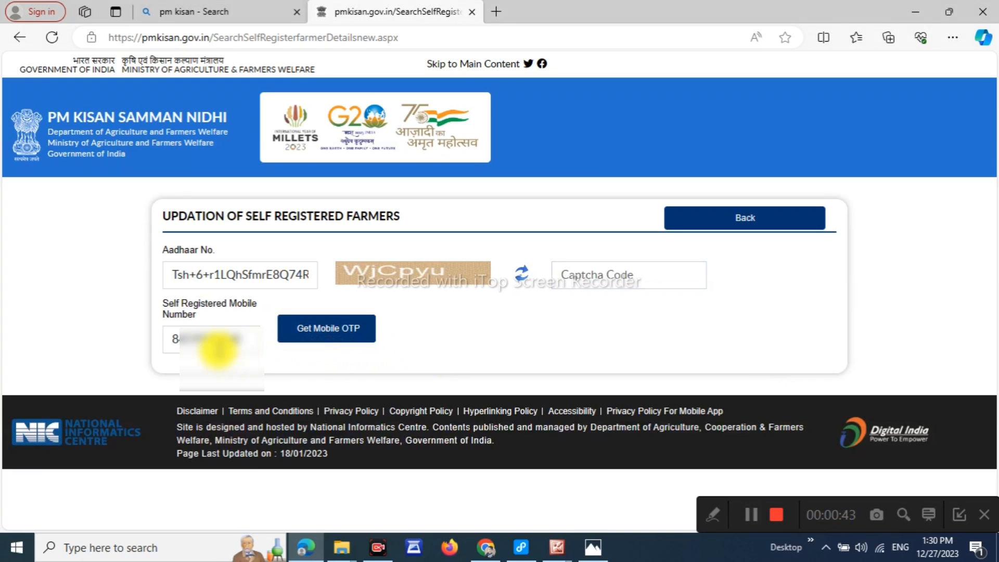
Check the registered mobile number and re-enter the captcha to request the mobile OTP
left_click(175, 340)
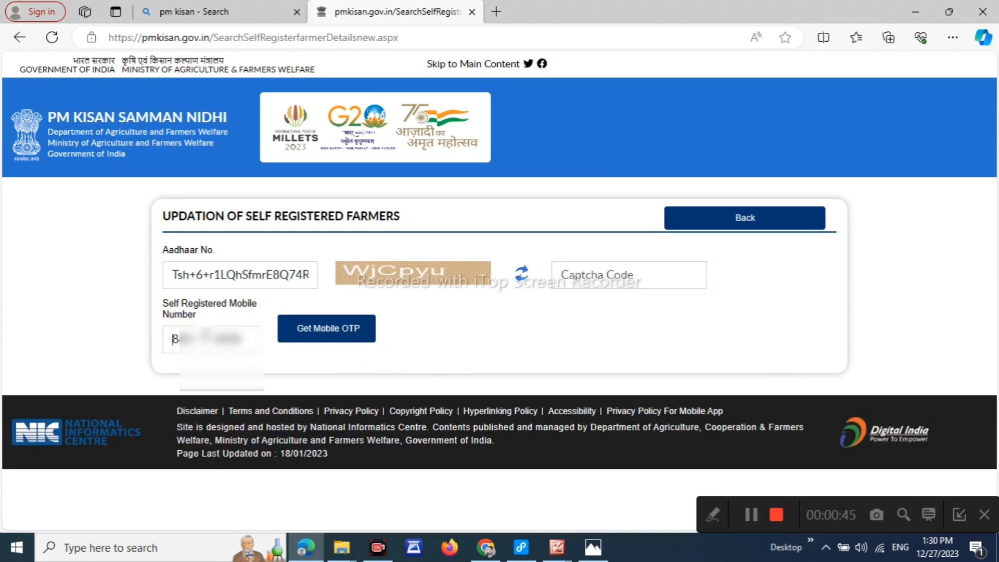
left_click_drag(173, 339, 247, 351)
left_click(277, 355)
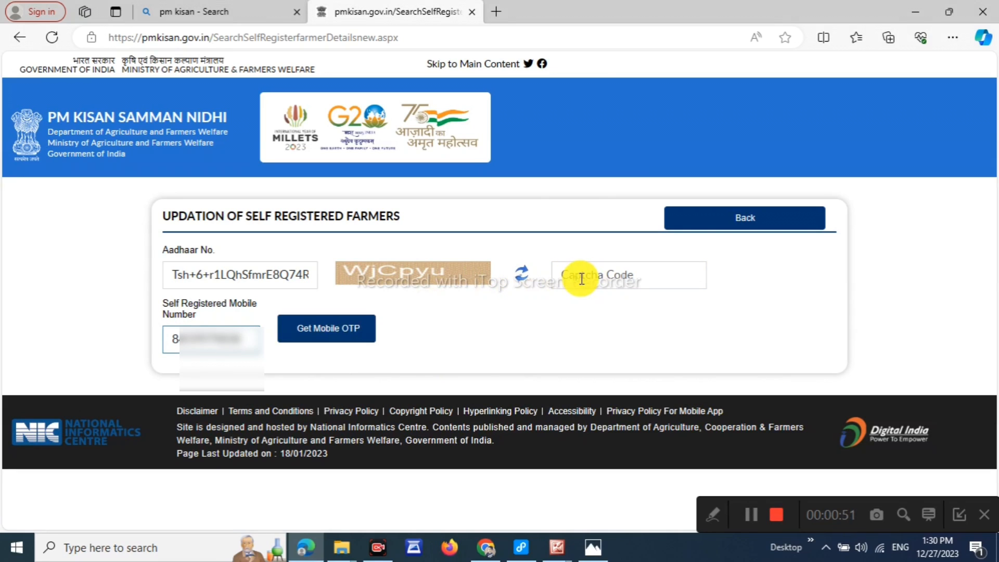
left_click(605, 279)
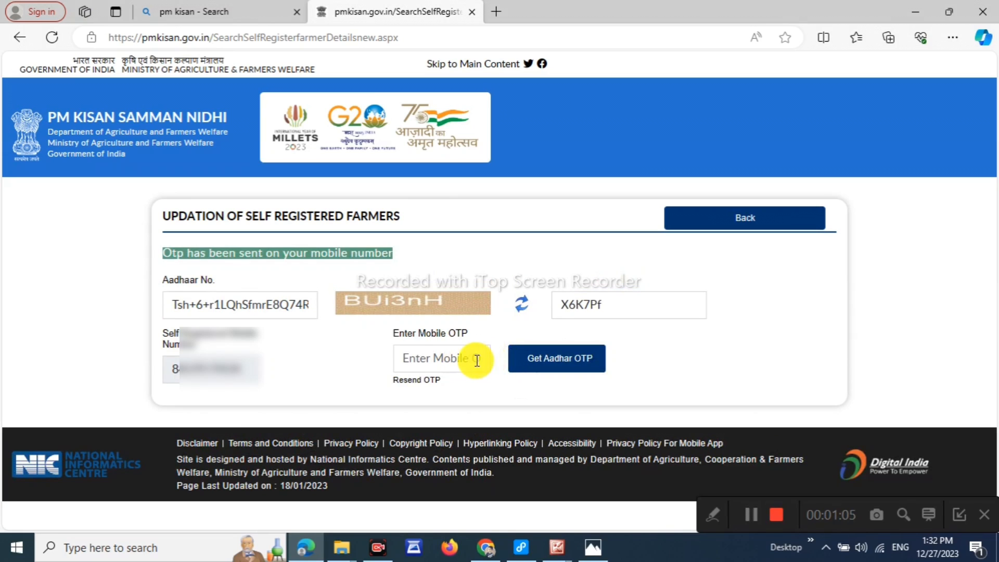
Enter the received mobile OTP and request the Aadhaar OTP
left_click(455, 359)
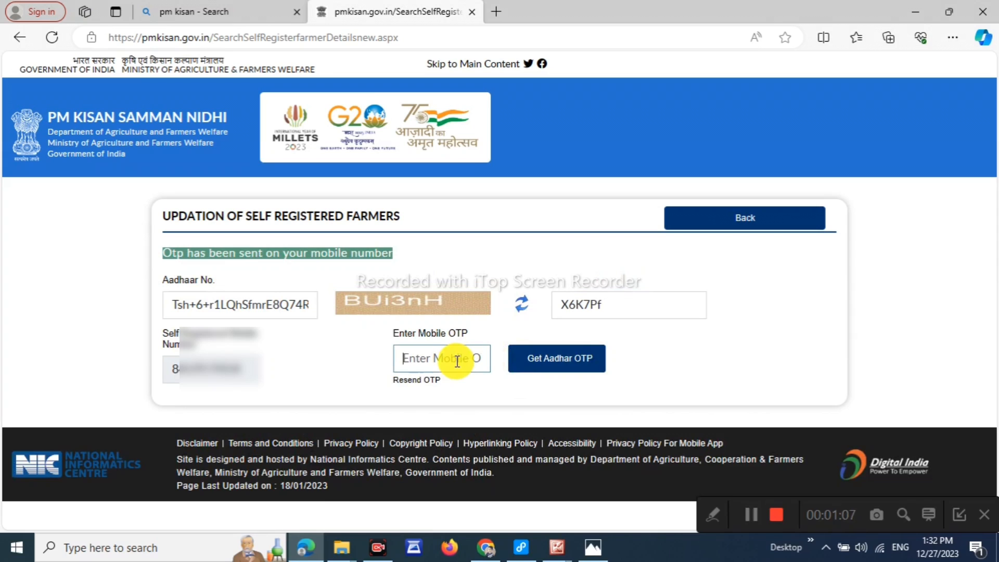
left_click(576, 367)
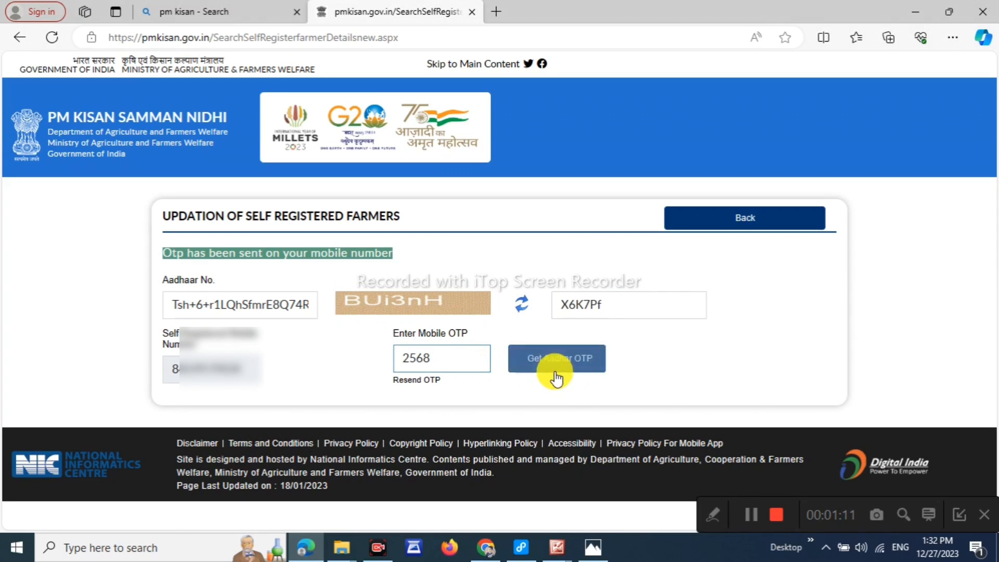
Retype the captcha with correct capitalisation and request the Aadhaar OTP again
left_click(652, 303)
key("BackSpace")
key("BackSpace")
key("BackSpace")
key("BackSpace")
key("BackSpace")
key("BackSpace")
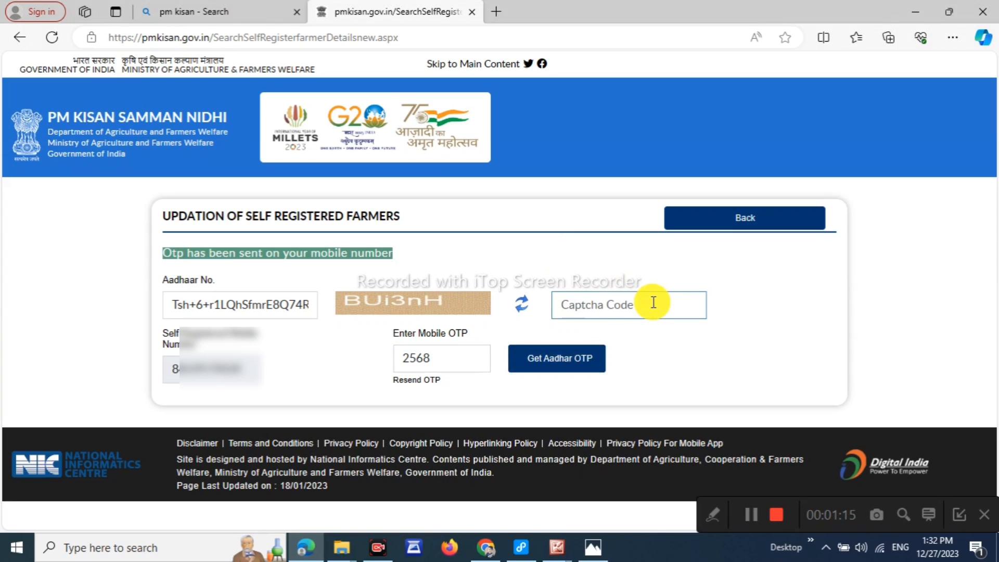
type("BUi3nH")
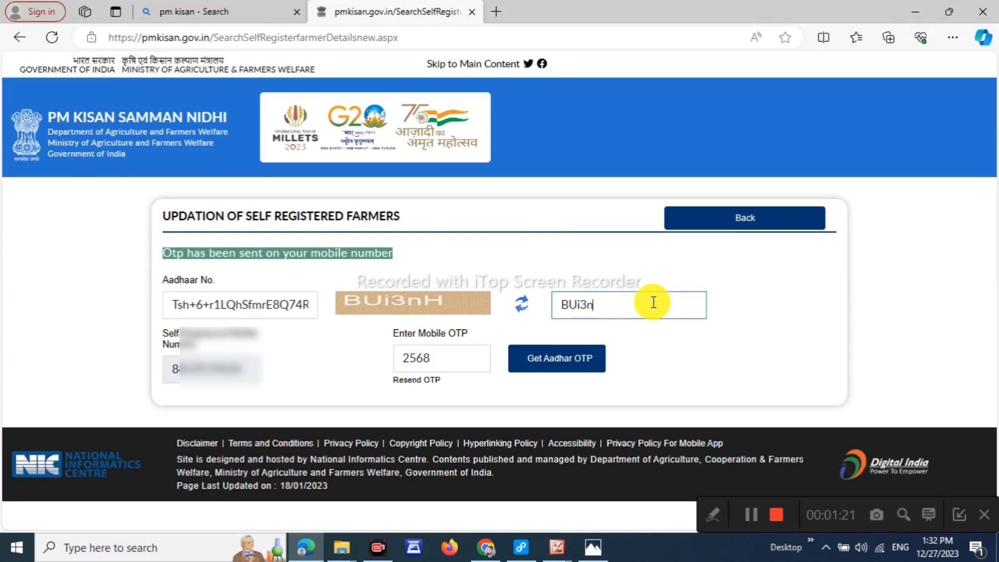
left_click(563, 359)
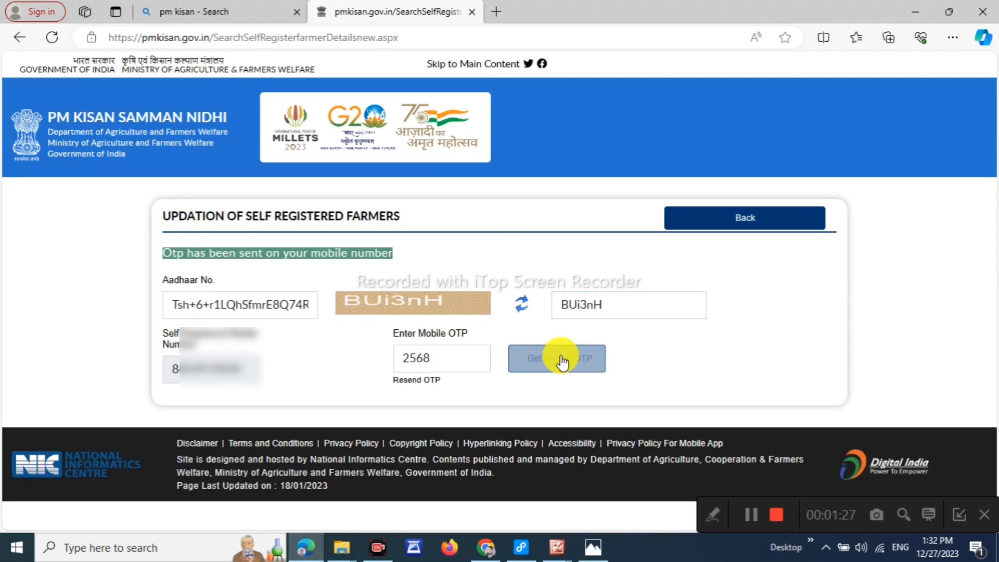
Replace the outdated captcha with the new code and submit the OTP for authentication
left_click_drag(628, 238, 514, 241)
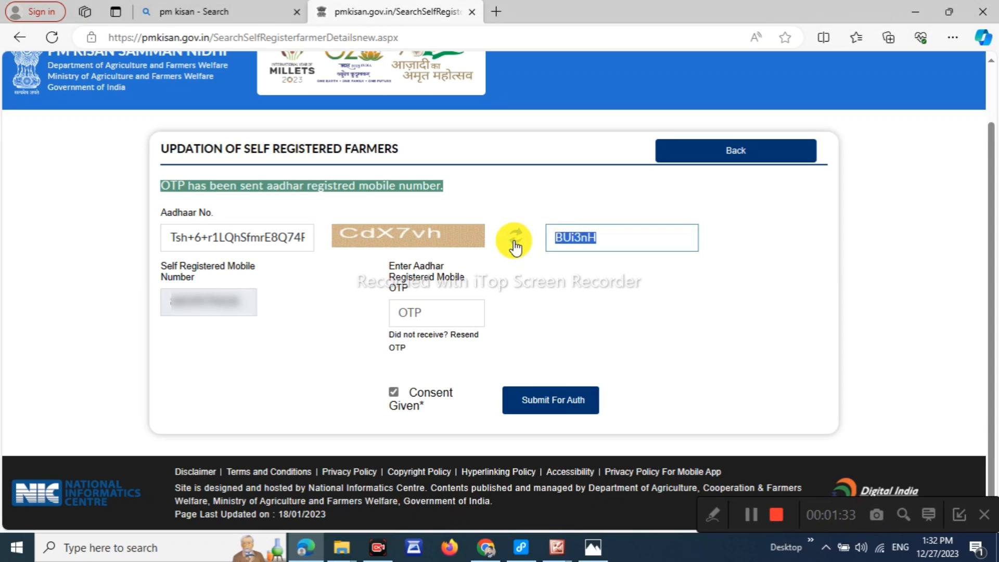
key("BackSpace")
type("CdX7vh")
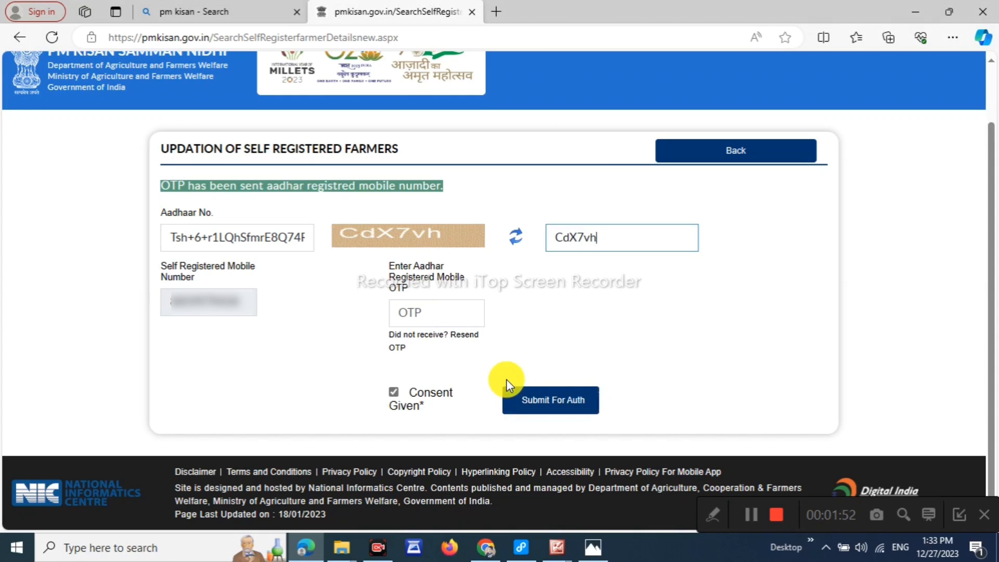
left_click(549, 401)
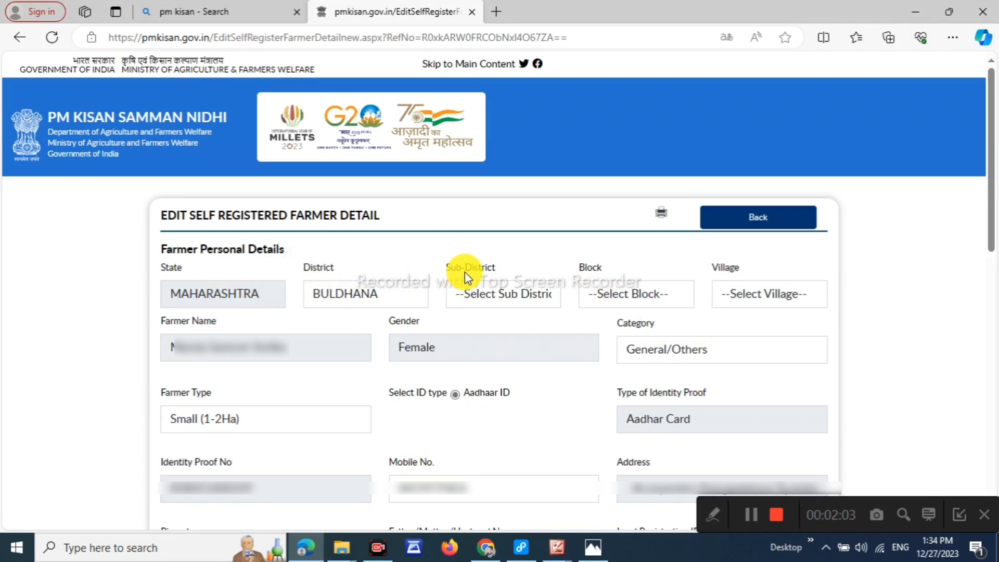
Review the Sub-District, Block and Village choices and keep Category as General/Others
left_click_drag(456, 267, 624, 267)
left_click(526, 298)
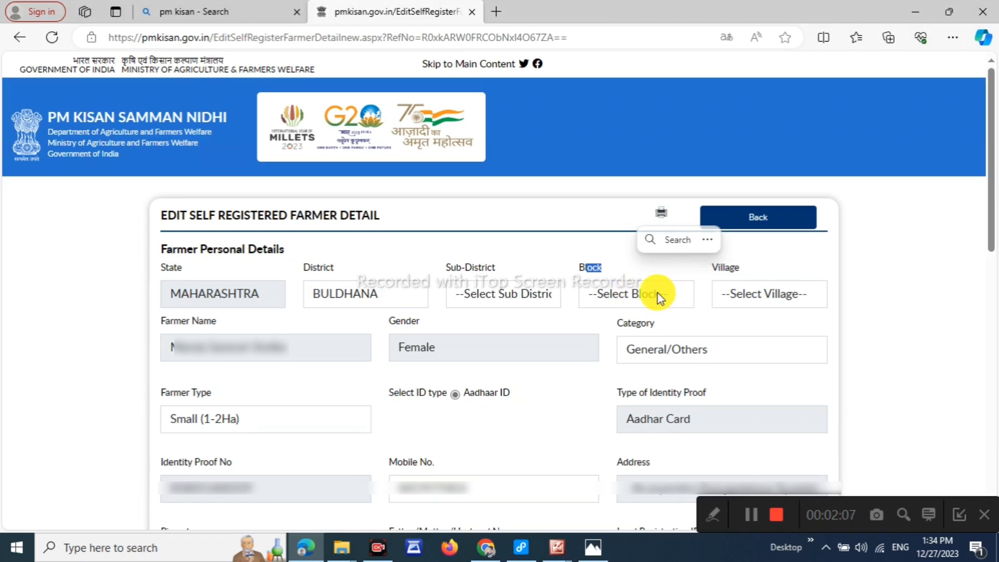
left_click(649, 294)
left_click(650, 263)
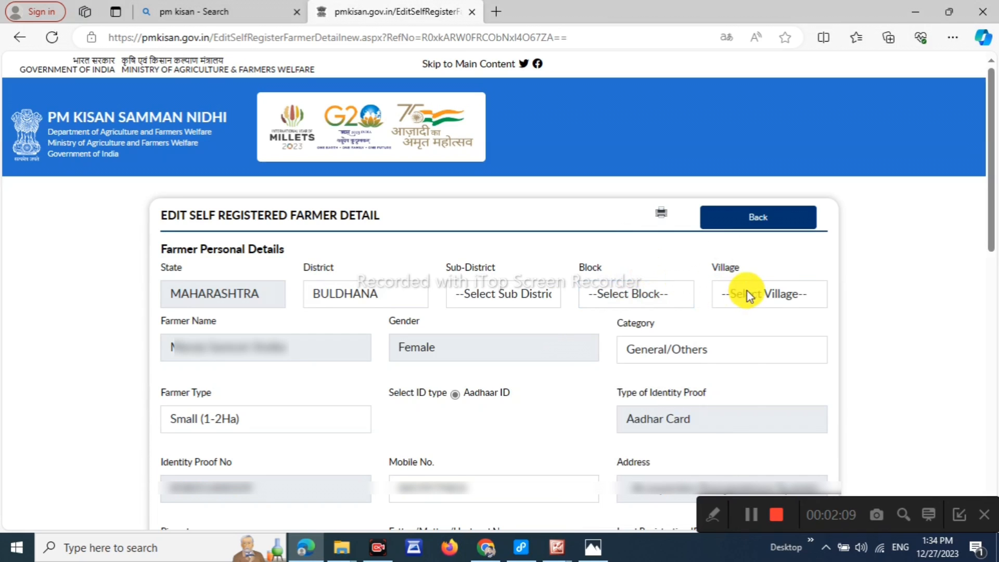
left_click(768, 294)
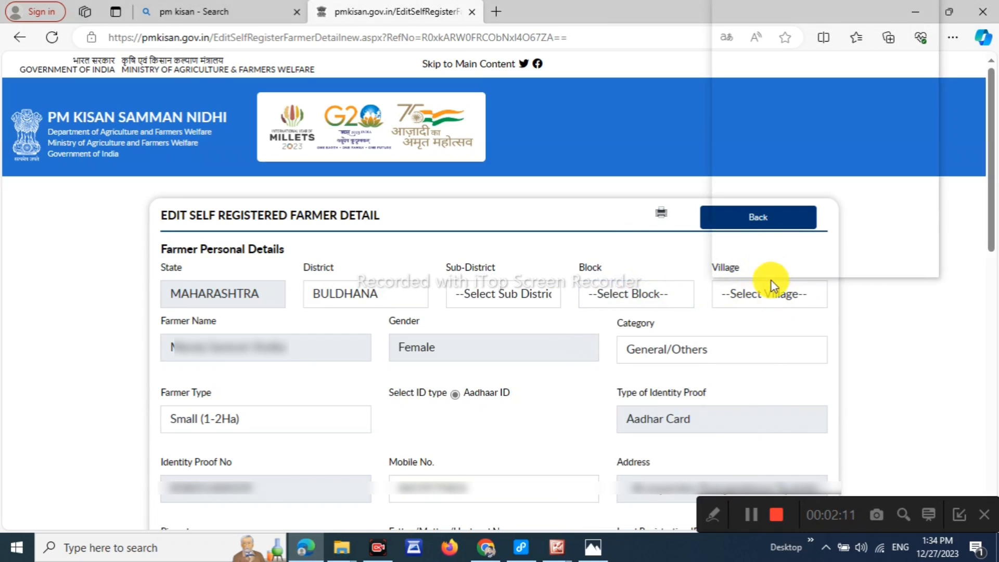
left_click(742, 291)
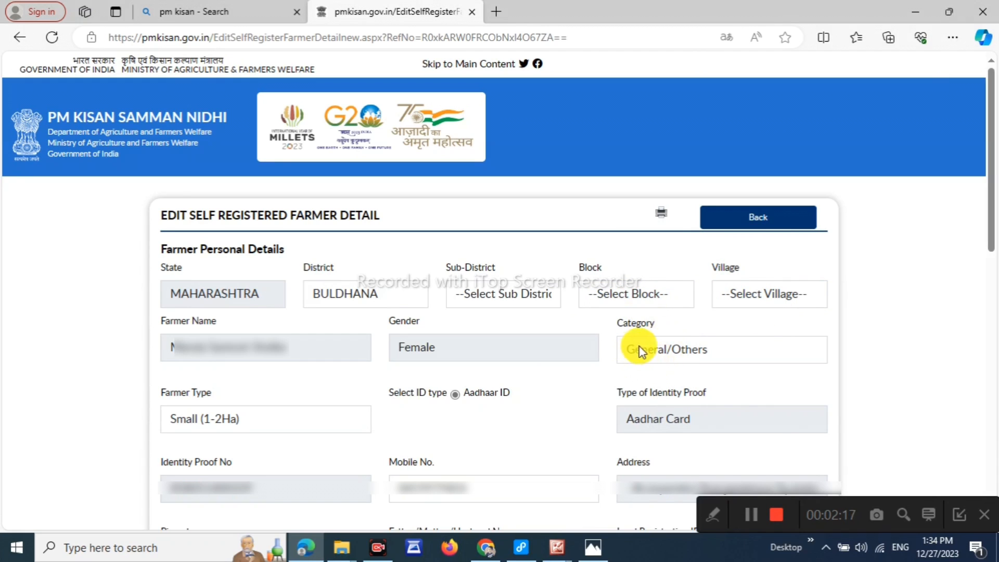
left_click(668, 361)
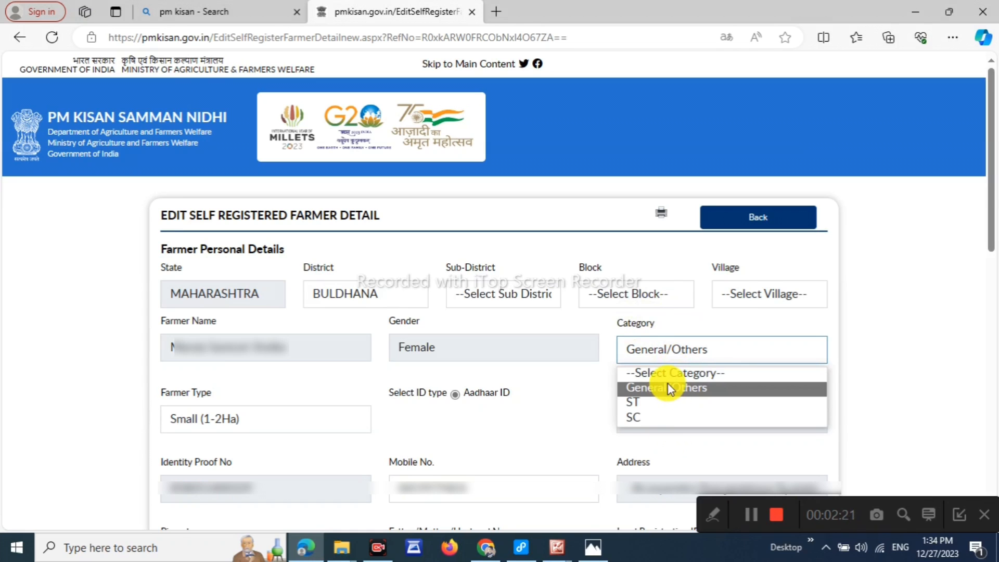
left_click(668, 385)
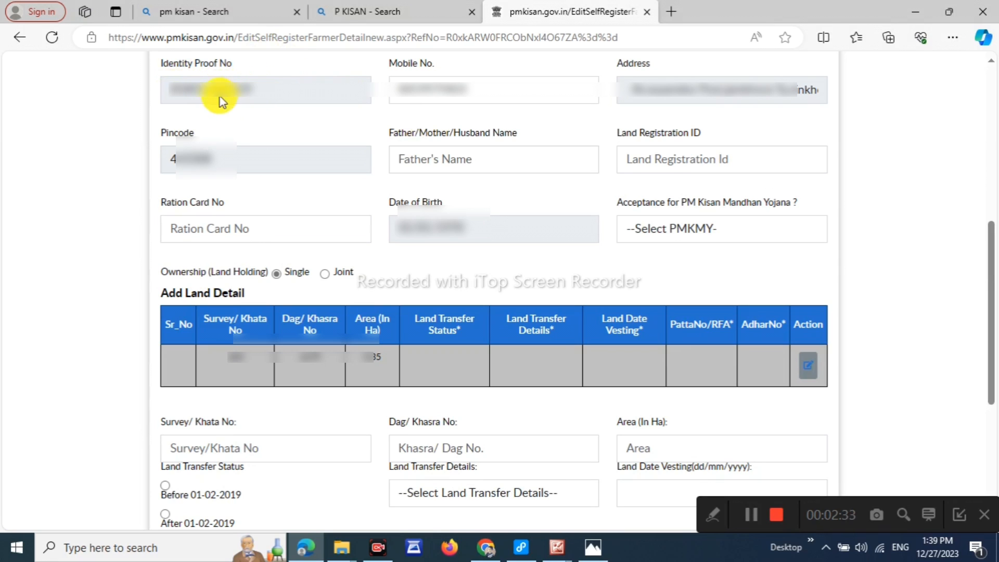
scroll(494, 89, "down", 1)
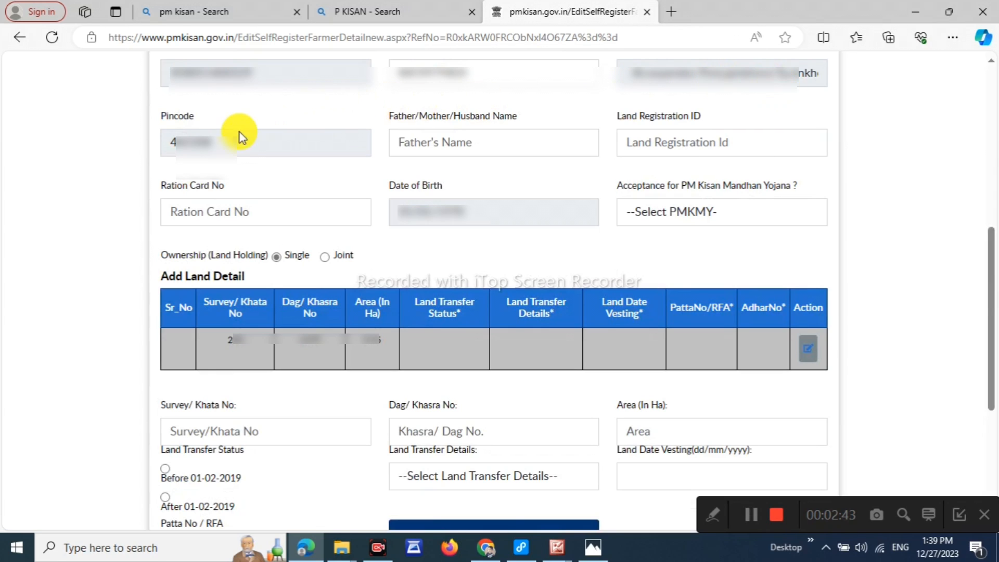
left_click_drag(402, 115, 474, 116)
left_click(571, 124)
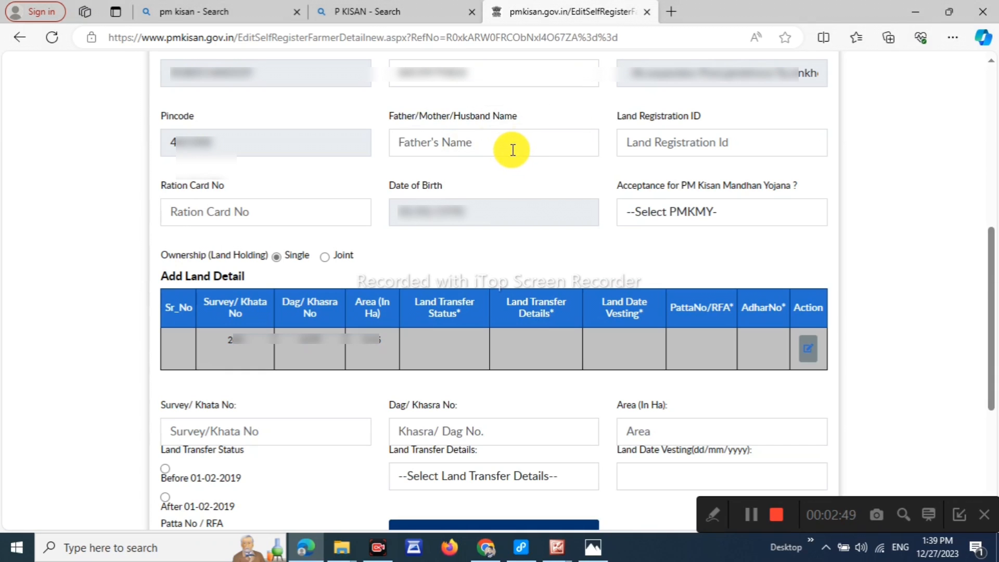
left_click_drag(621, 111, 704, 114)
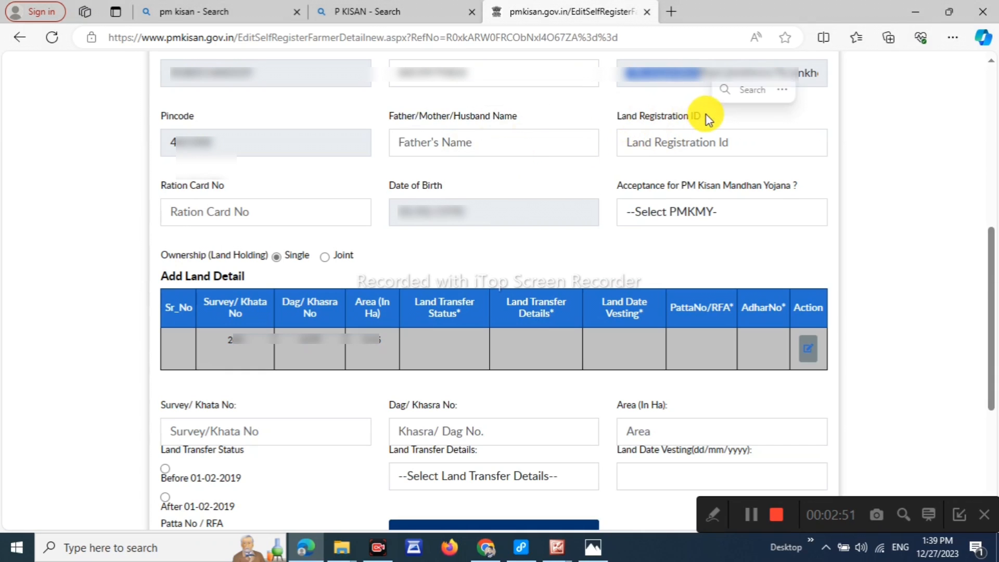
left_click_drag(626, 117, 689, 123)
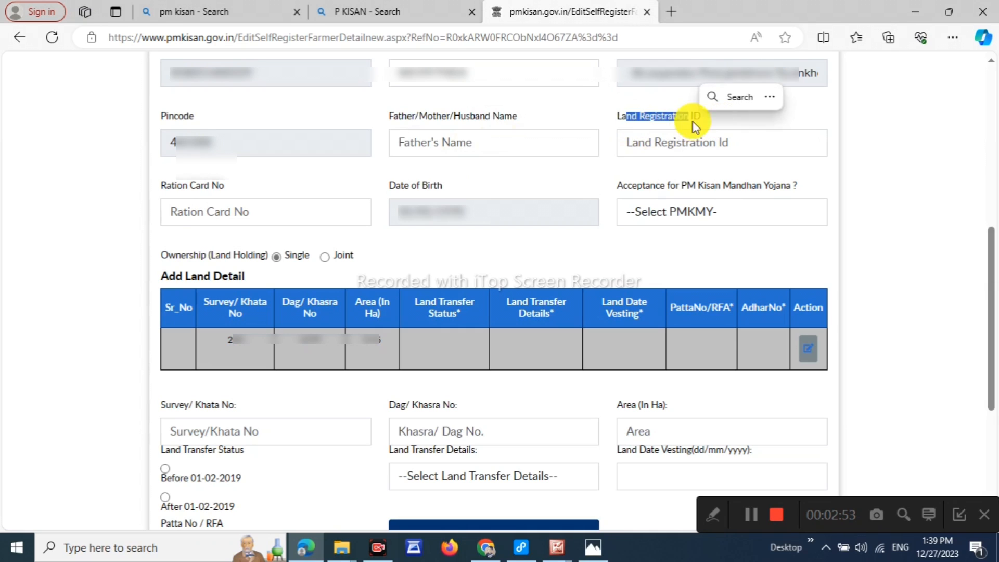
left_click(649, 125)
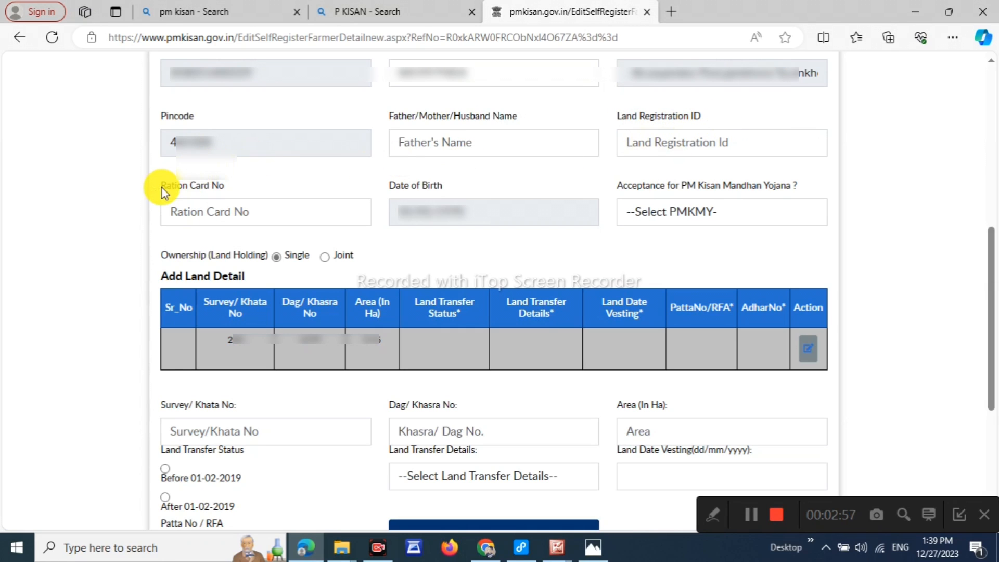
left_click_drag(161, 188, 226, 187)
left_click(267, 190)
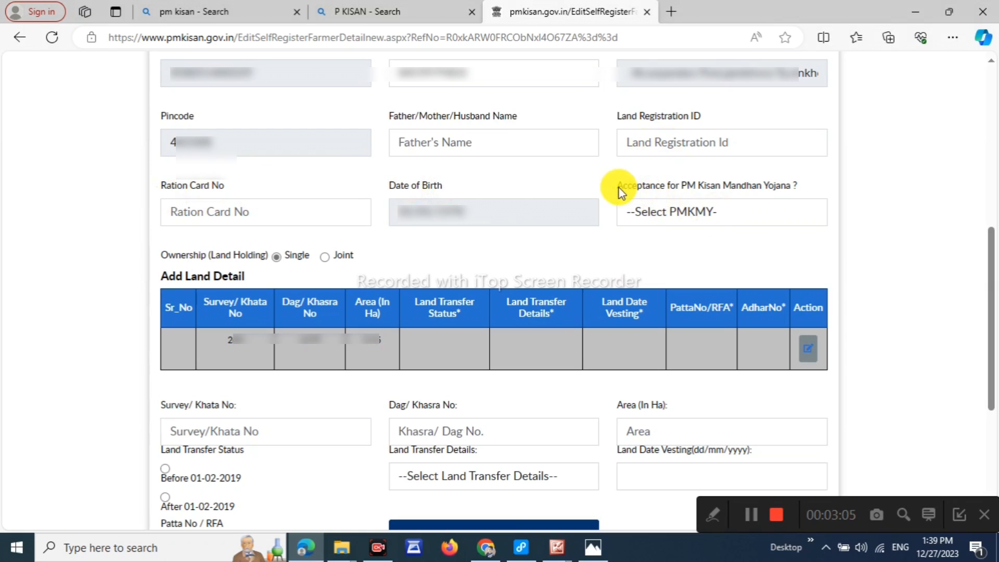
left_click_drag(619, 187, 774, 188)
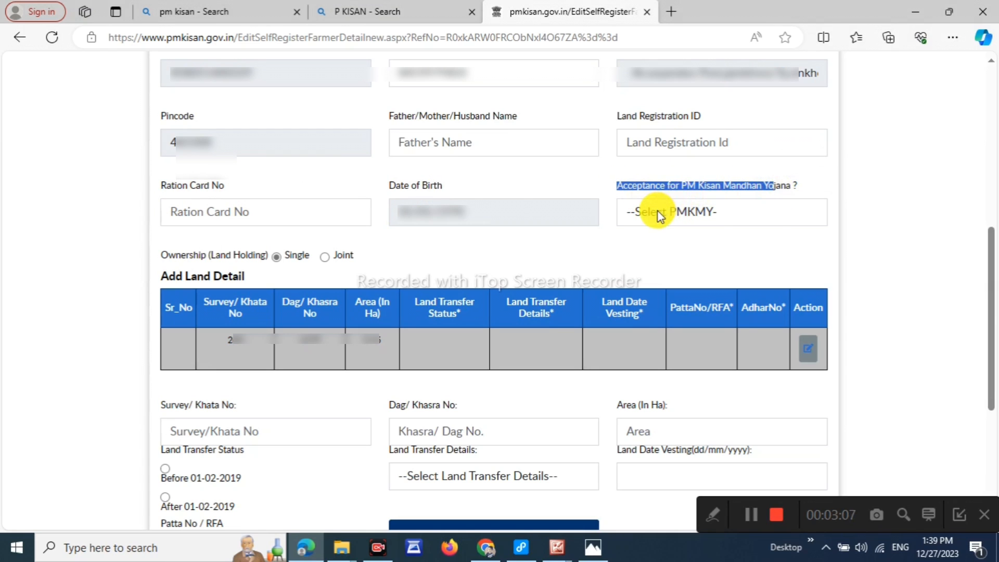
left_click(717, 192)
left_click(737, 218)
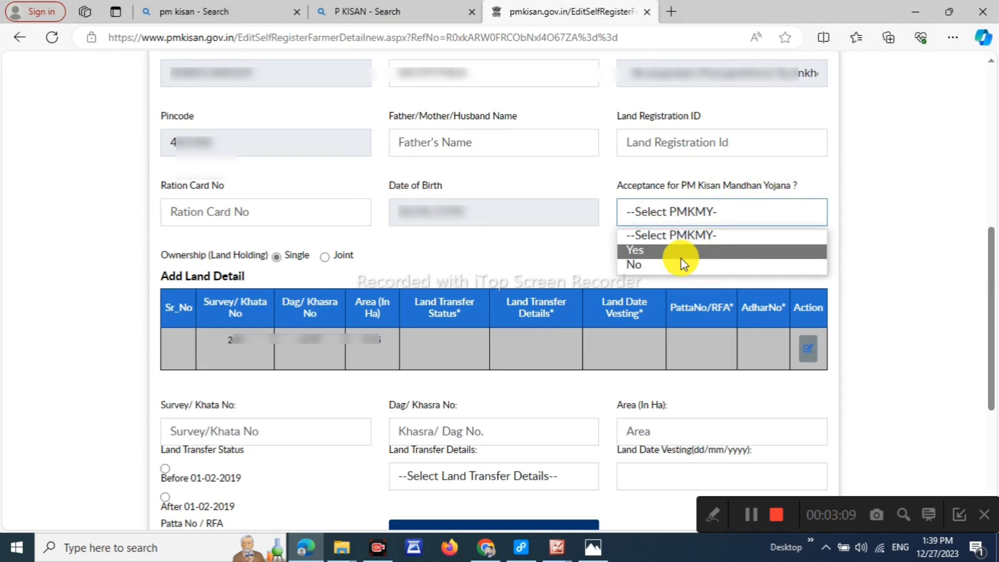
Set Acceptance for PM Kisan Mandhan Yojana to No
left_click(666, 265)
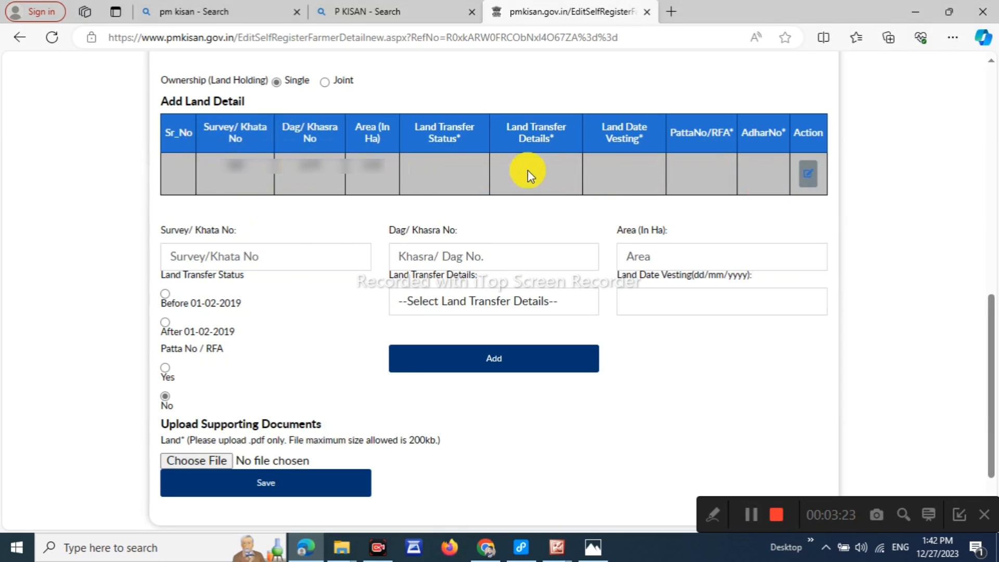
Open the existing land record for editing and review its Survey, Khasra and Area fields
left_click(808, 185)
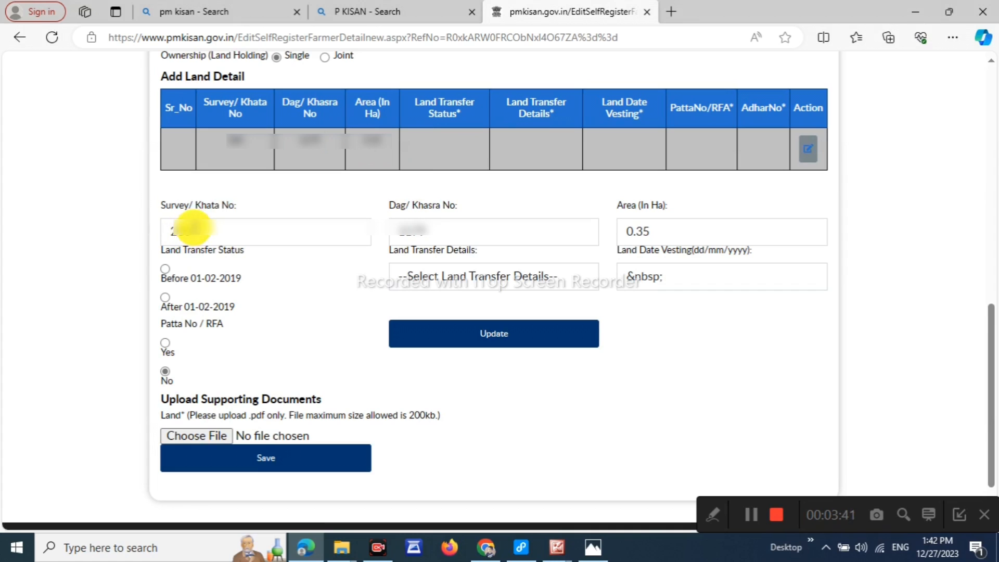
left_click_drag(165, 204, 227, 211)
left_click(254, 211)
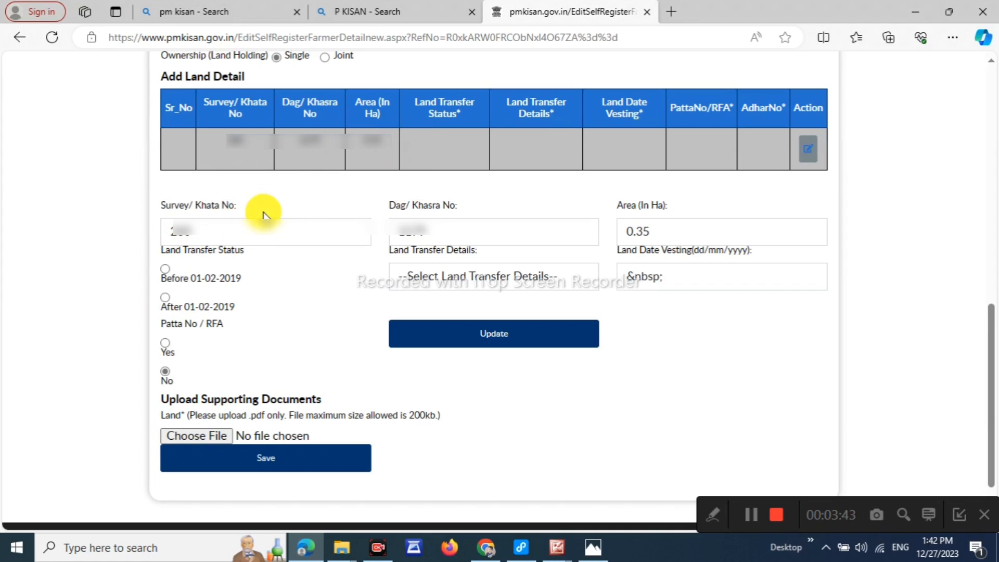
left_click_drag(390, 206, 448, 207)
left_click(530, 215)
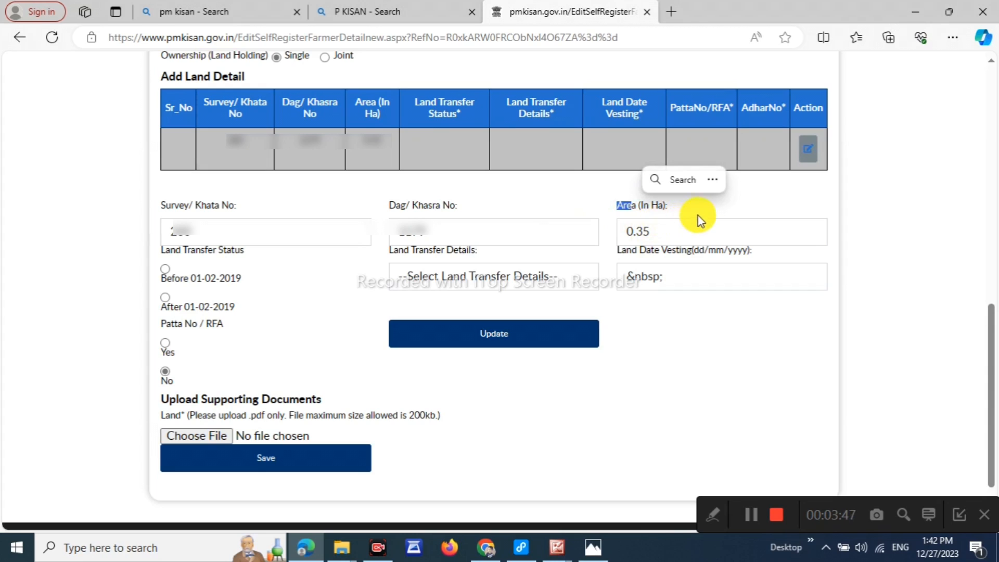
left_click(722, 206)
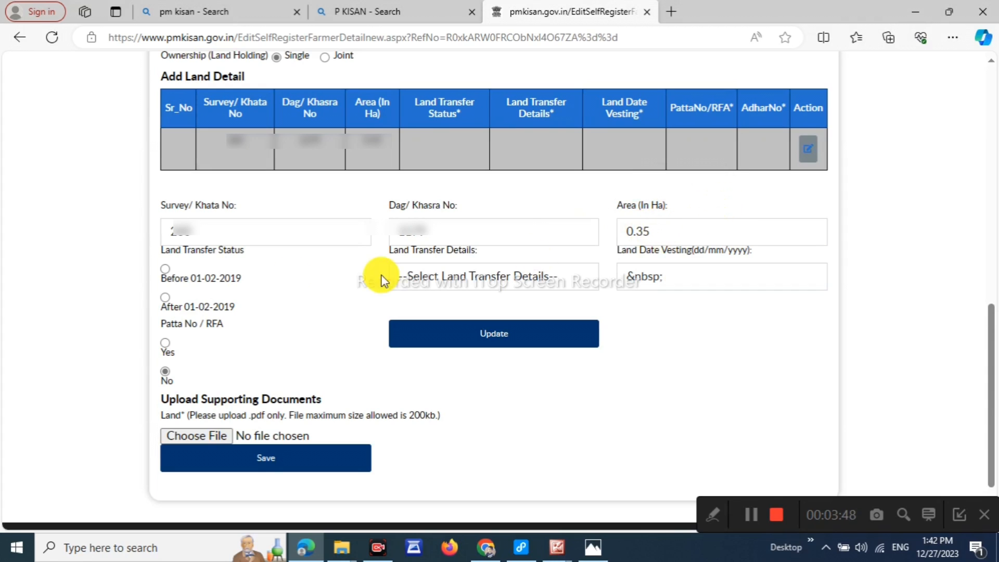
Mark the land as transferred before 01-02-2019 by Purchase of Land
left_click(166, 269)
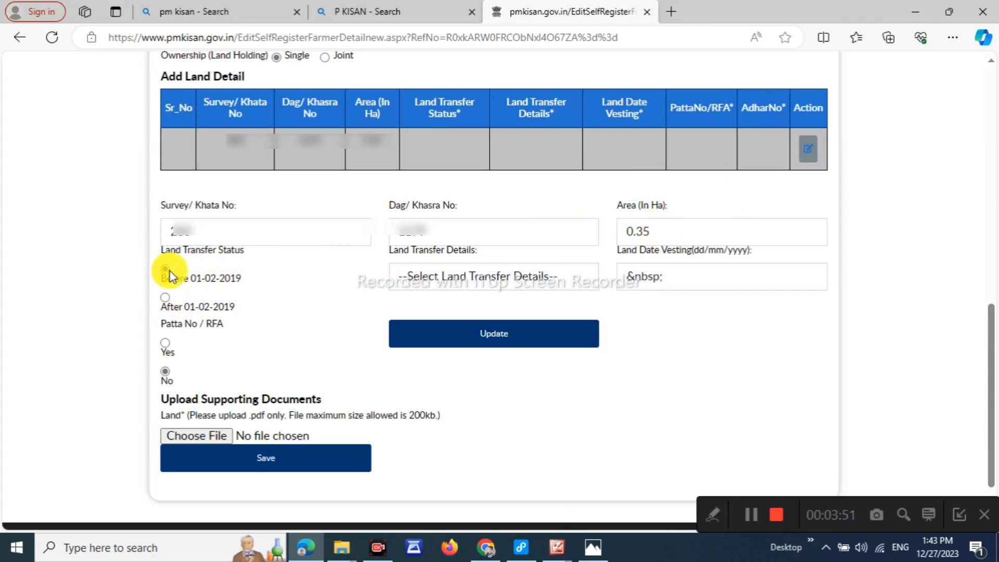
triple_click(221, 279)
left_click(396, 261)
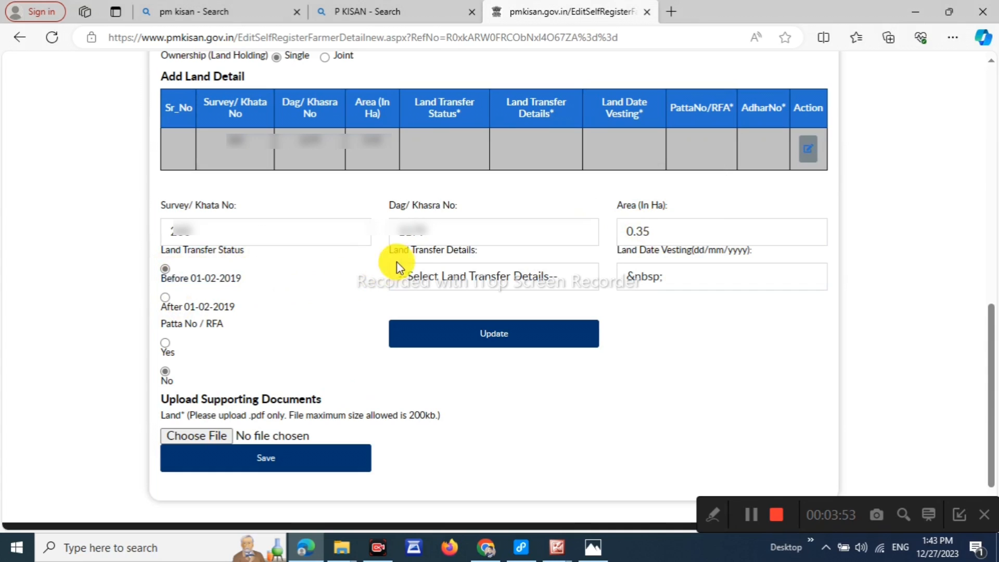
left_click(444, 277)
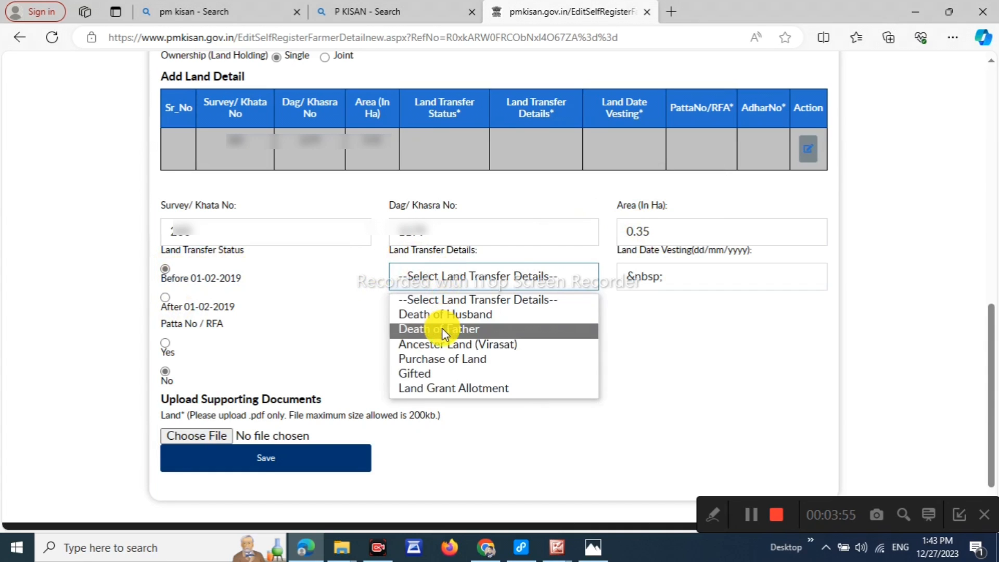
left_click(446, 373)
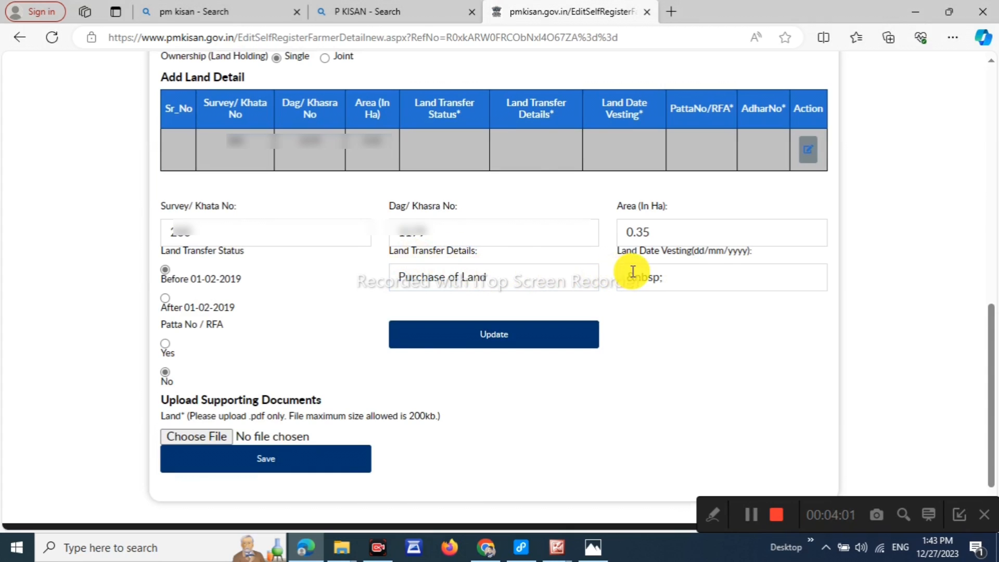
Set the land vesting date to 27/12/2012 in the calendar
left_click_drag(707, 254, 708, 254)
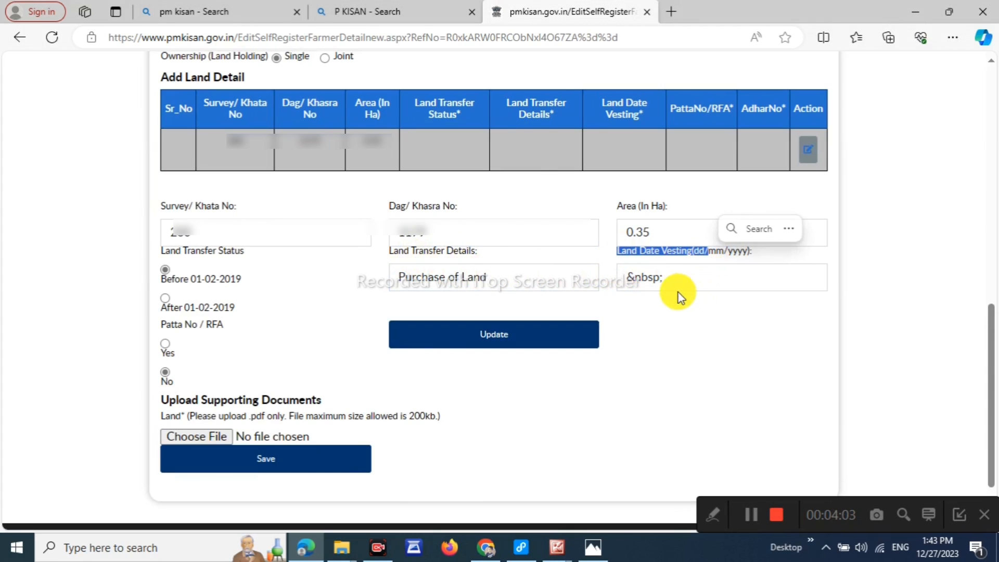
left_click(677, 319)
left_click(682, 281)
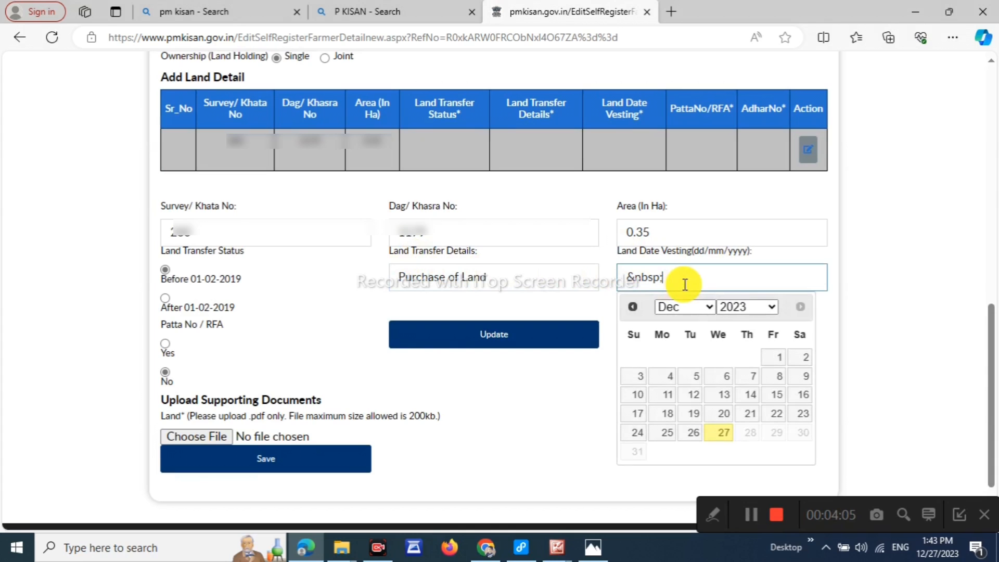
left_click(772, 308)
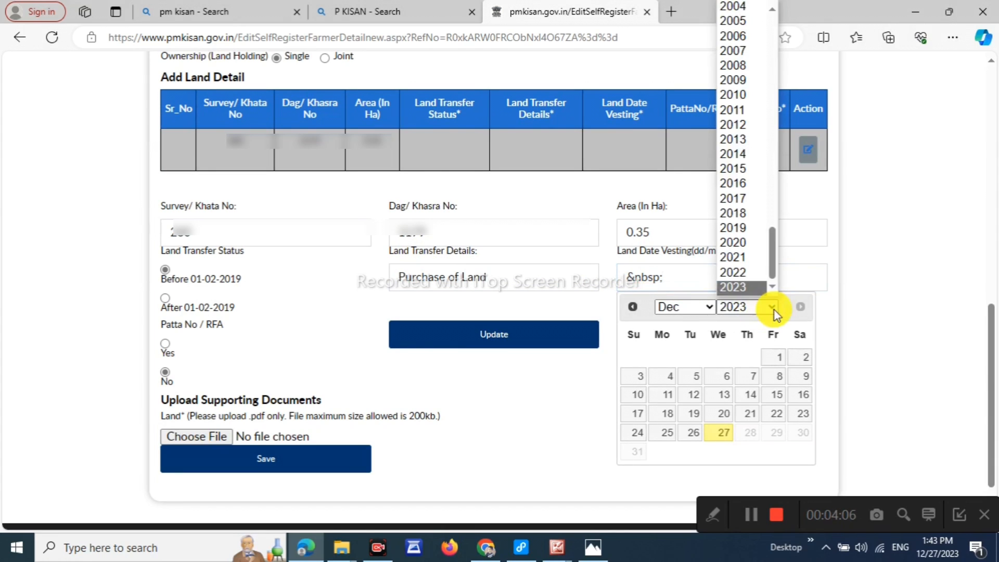
left_click(828, 300)
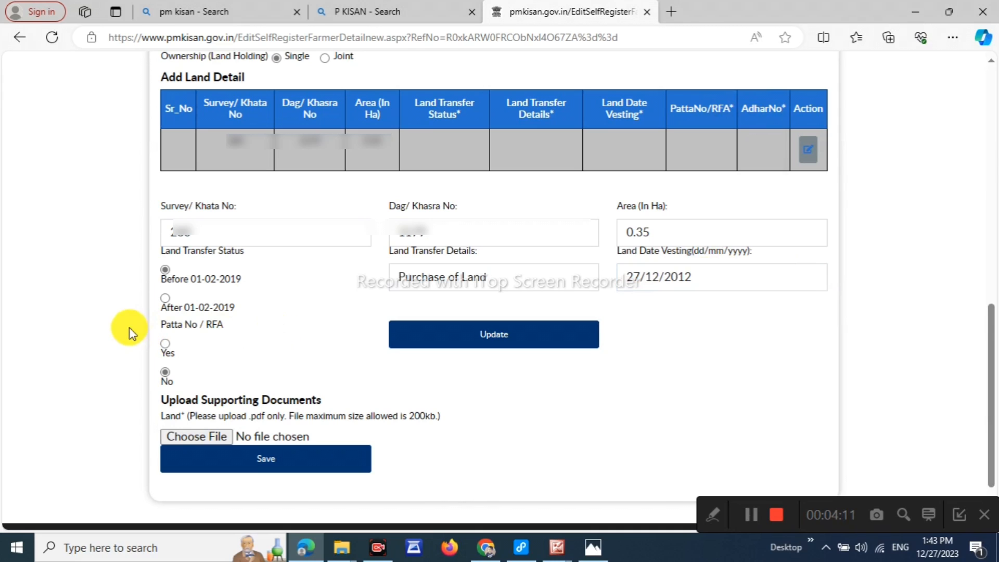
Answer No for Patta No / RFA and update the land record in the table
left_click_drag(171, 326, 216, 326)
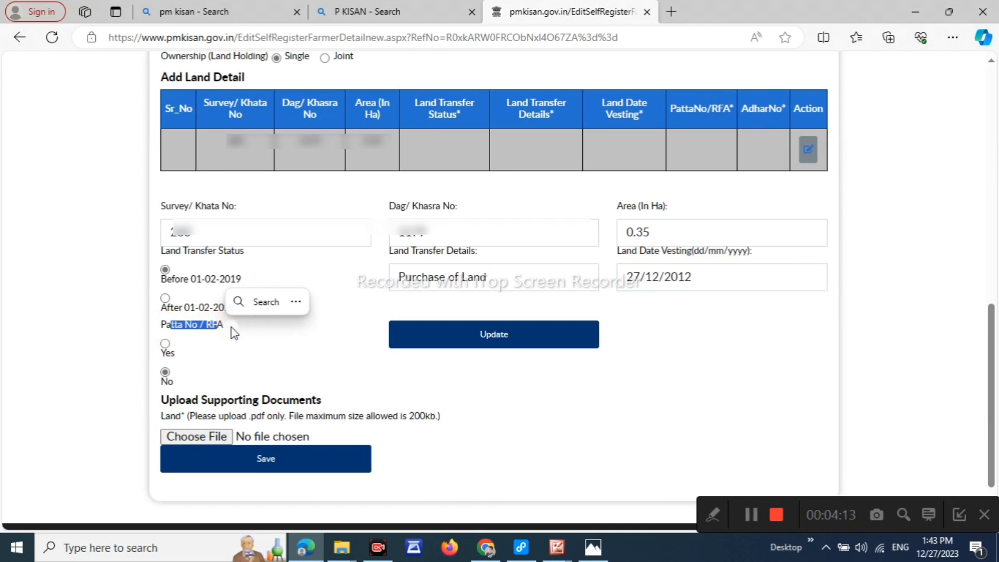
left_click(232, 328)
left_click(164, 371)
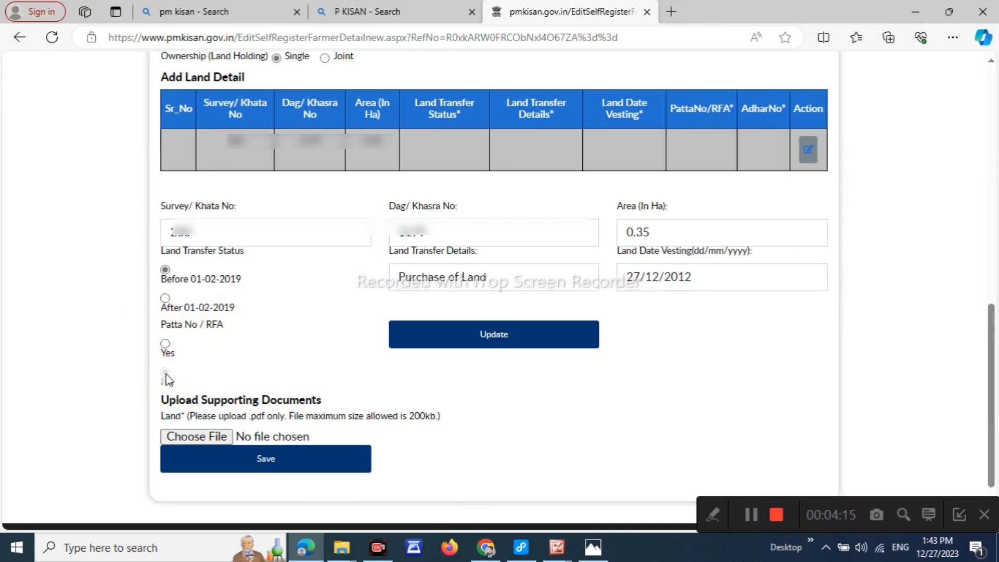
left_click(524, 348)
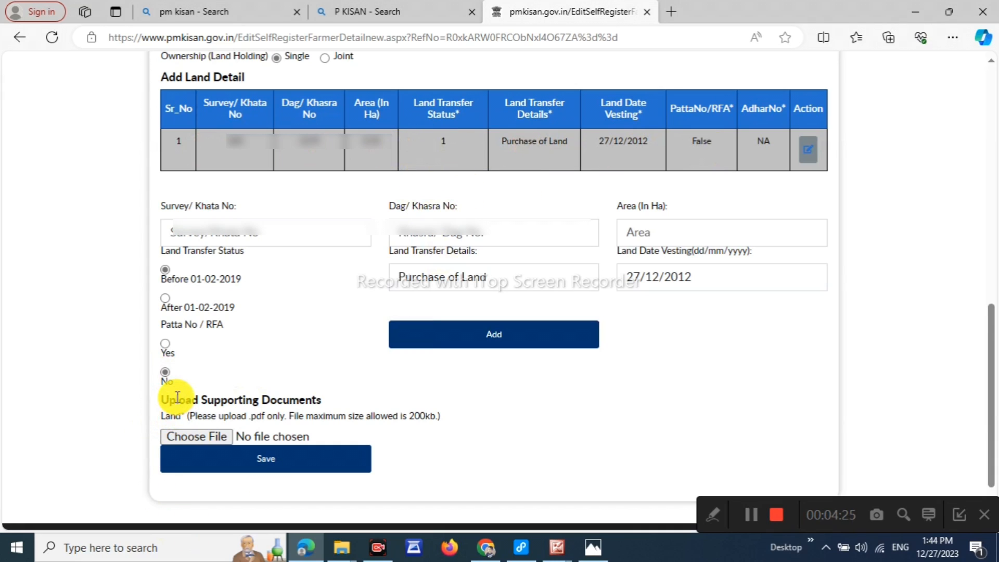
Attach Satbara.pdf as the land document and save the farmer record
left_click_drag(170, 416, 197, 418)
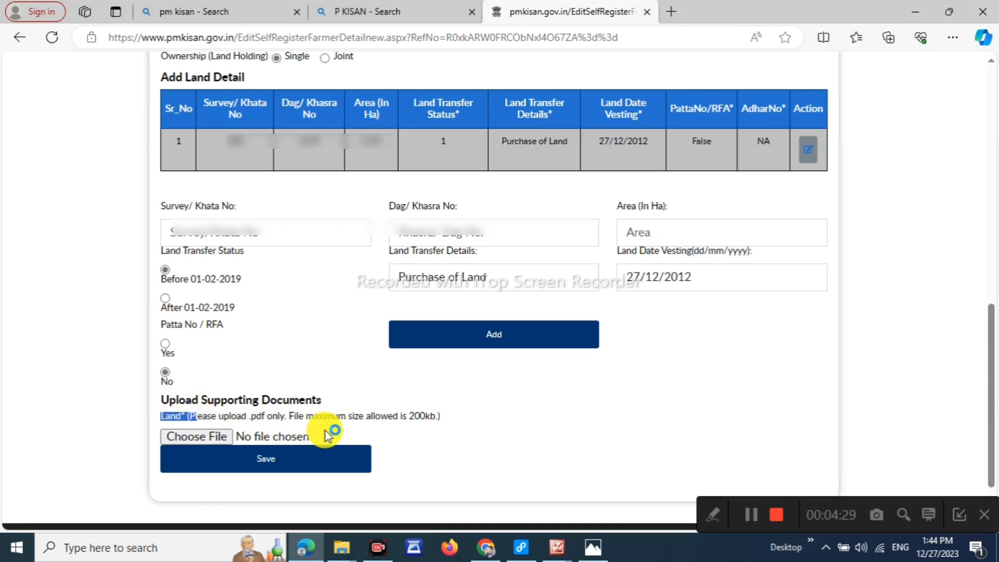
left_click(216, 436)
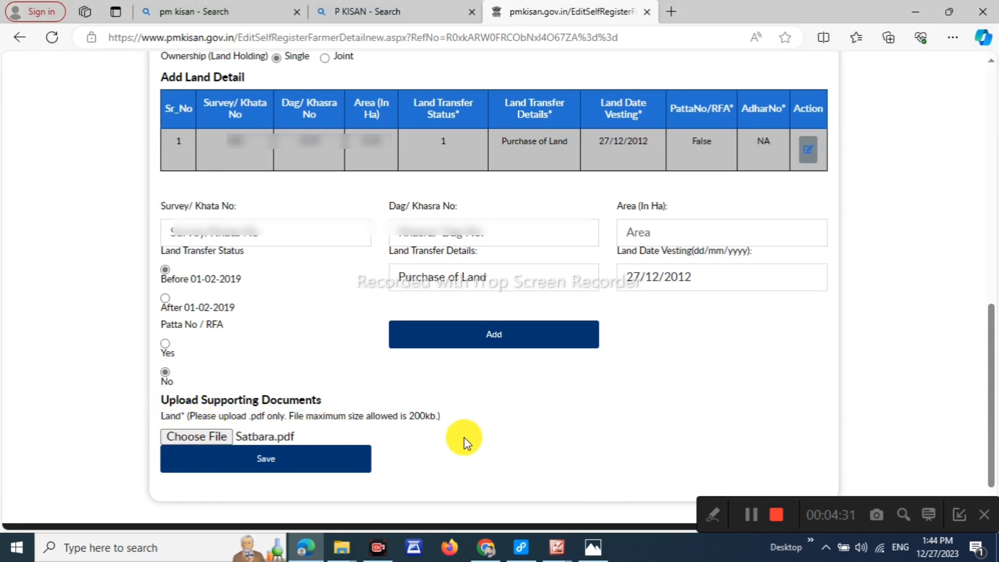
left_click(294, 468)
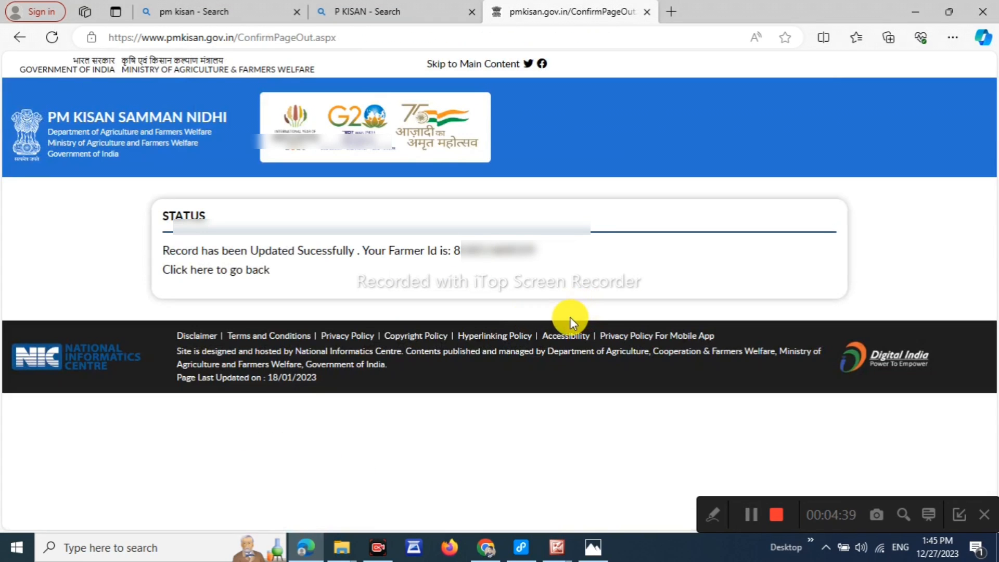
Highlight the returned Farmer Id on the status page to note it down
left_click_drag(454, 248, 541, 252)
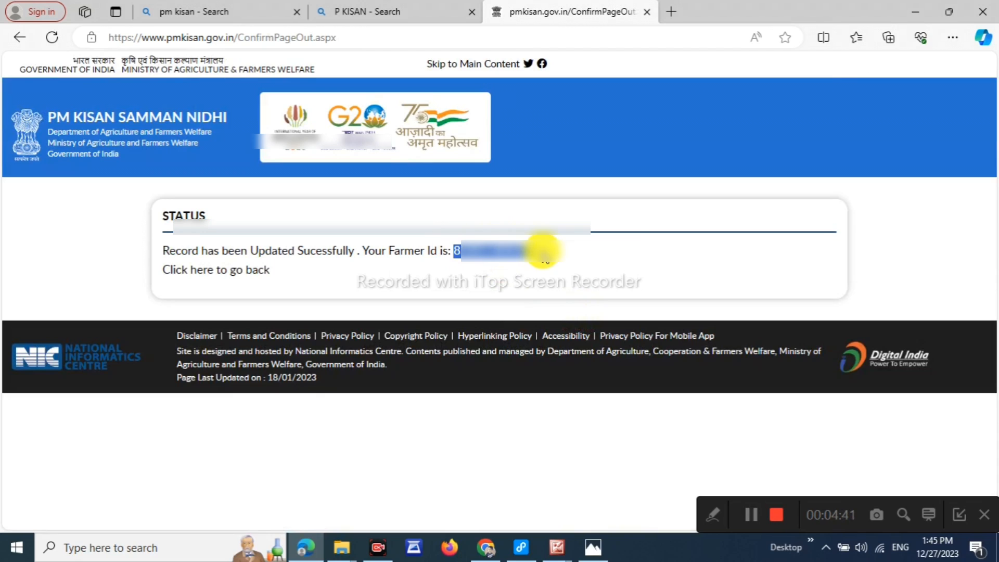
left_click(500, 269)
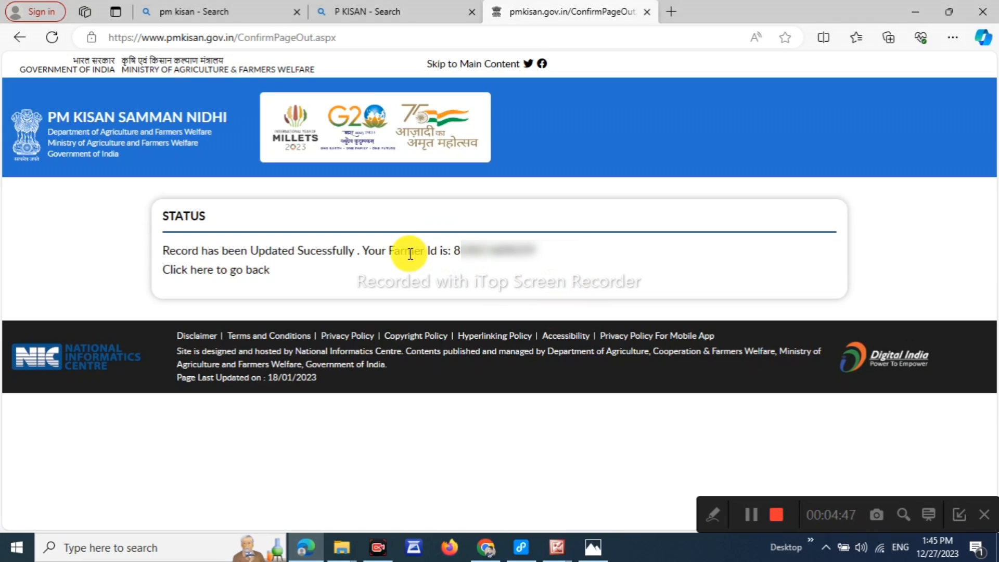
left_click_drag(541, 251, 466, 250)
left_click(532, 269)
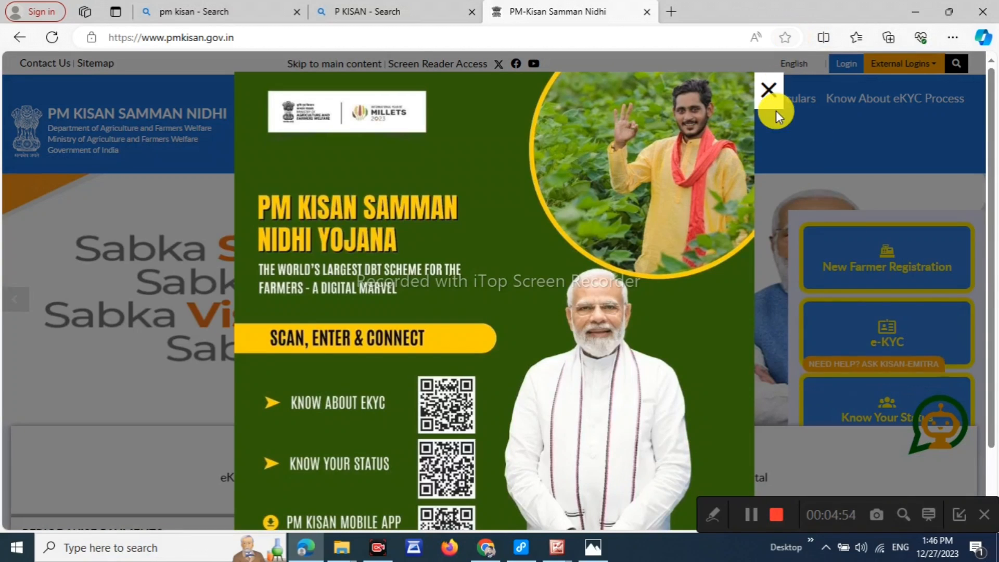
Dismiss the Yojana promo popup and open Status of Self Registered Farmer/CSC Farmers from Farmers Corner
left_click(770, 86)
scroll(749, 312, "down", 8)
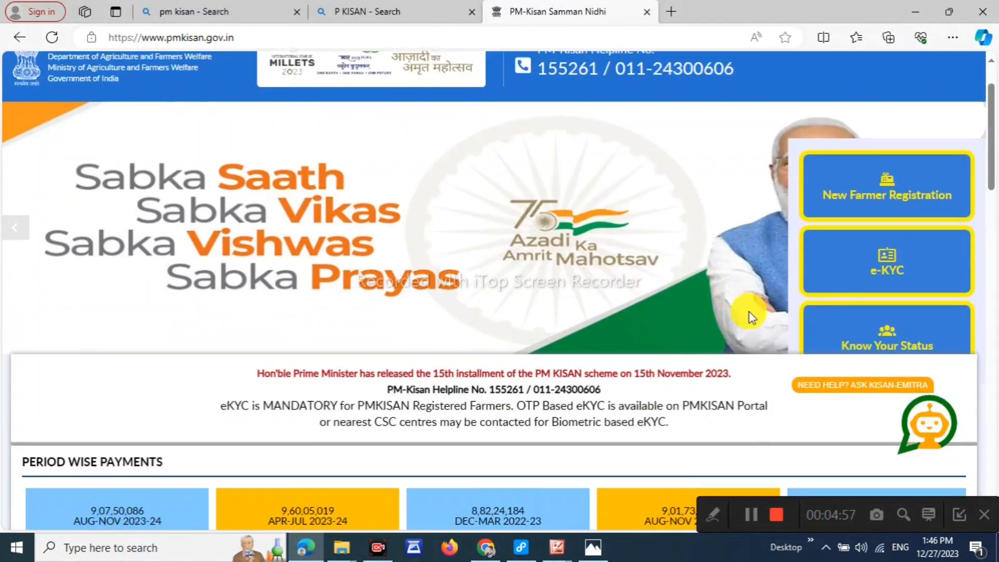
scroll(768, 330, "down", 4)
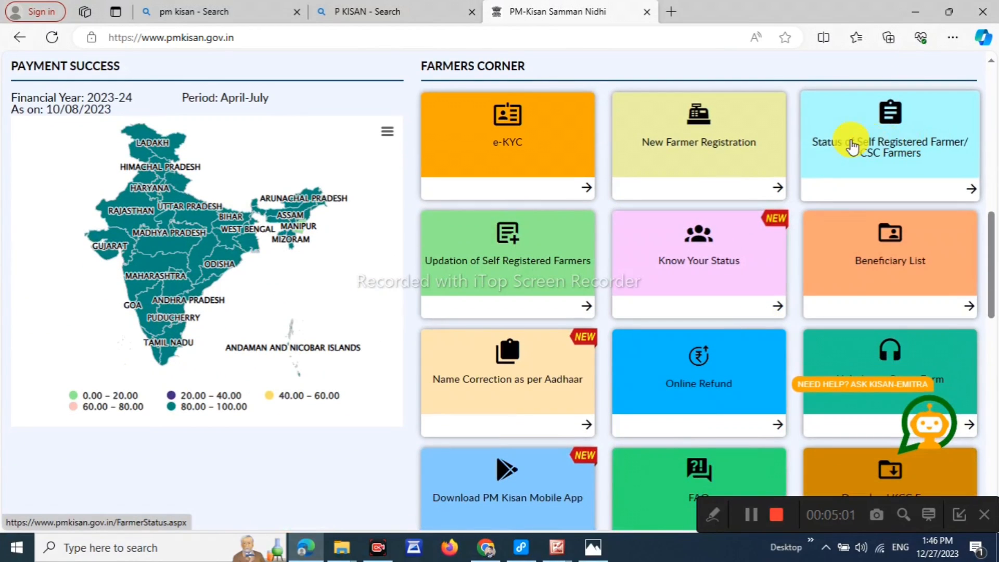
left_click(927, 156)
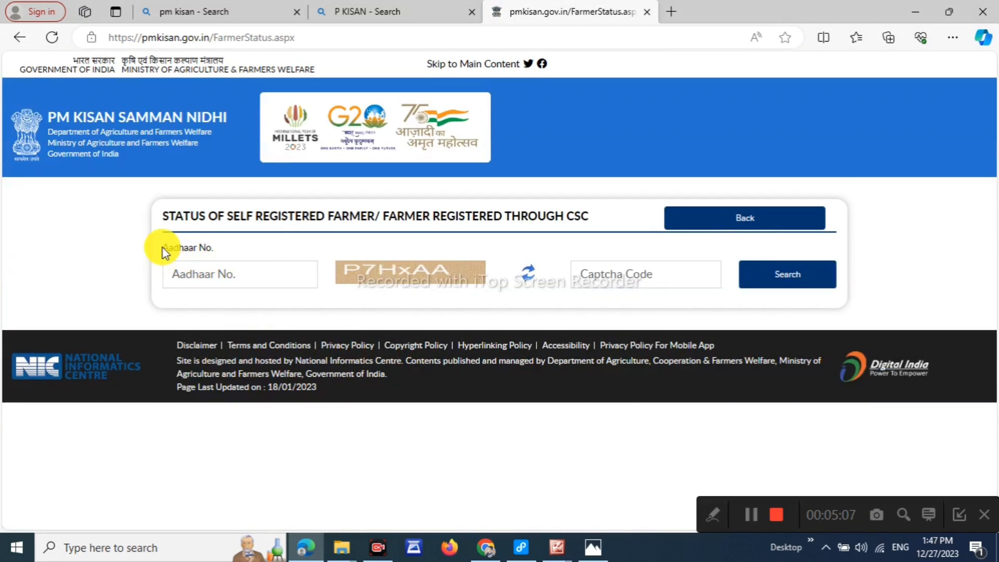
Search the farmer's application status by Aadhaar number and the captcha code
left_click_drag(166, 252, 252, 252)
left_click(253, 253)
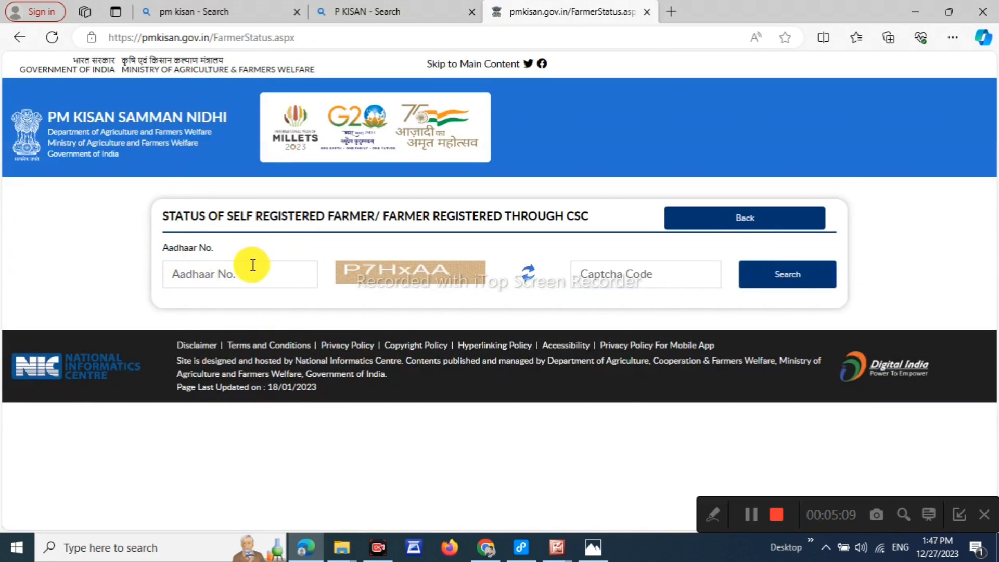
left_click(630, 282)
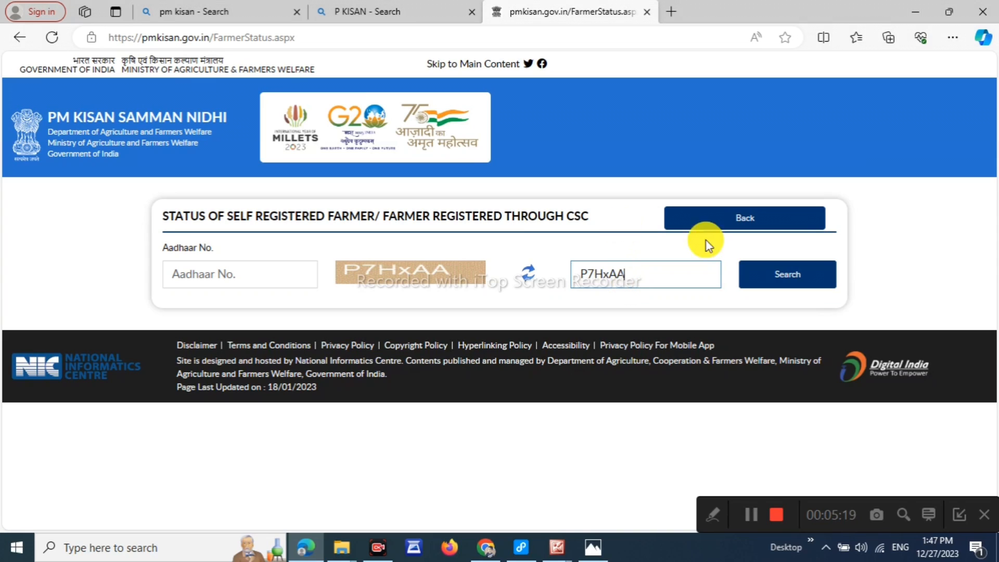
left_click(818, 279)
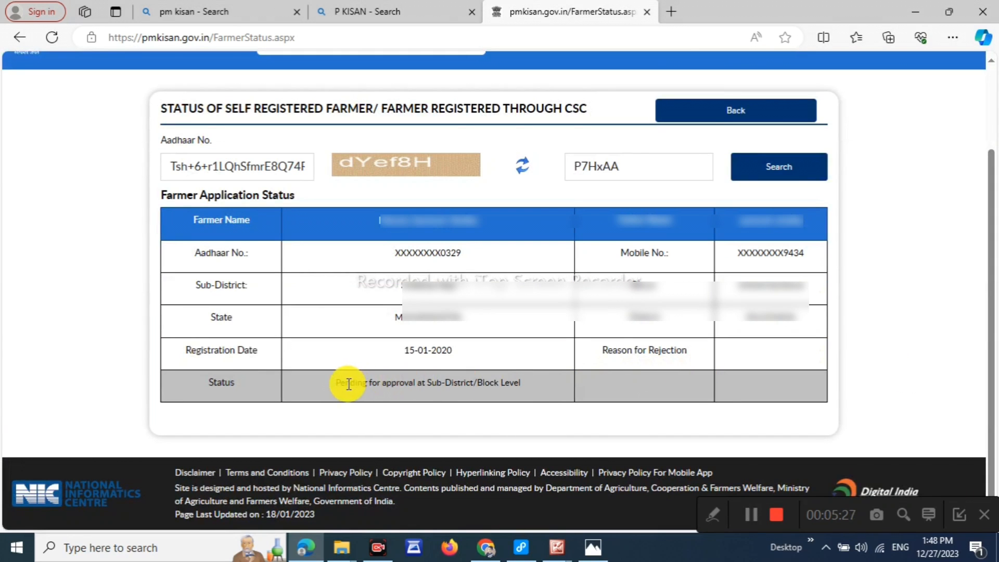
Highlight the status result: registered 15-01-2020, pending approval at Sub-District/Block Level
left_click_drag(346, 383, 438, 387)
left_click(523, 390)
left_click_drag(521, 383, 553, 383)
left_click(395, 392)
left_click(495, 403)
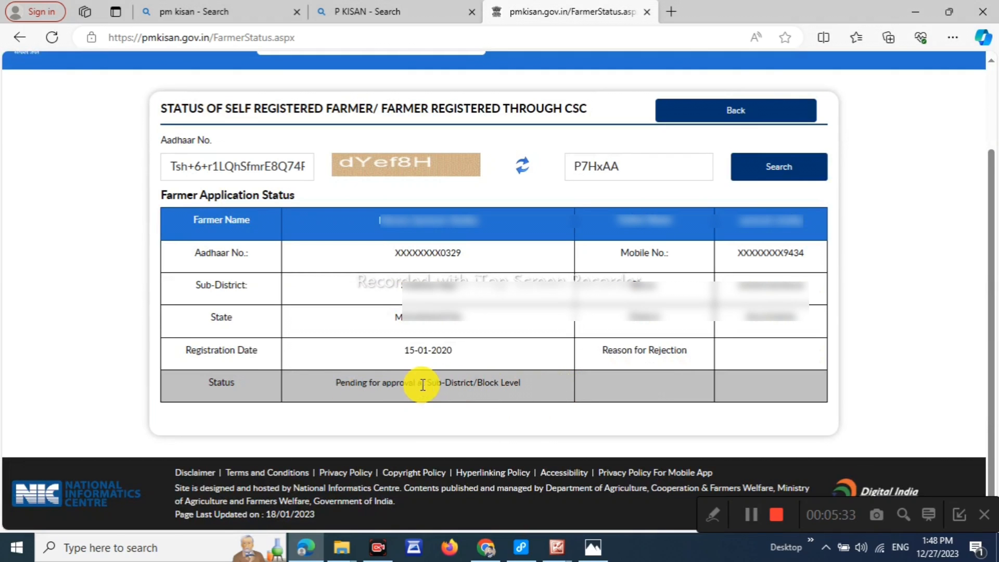